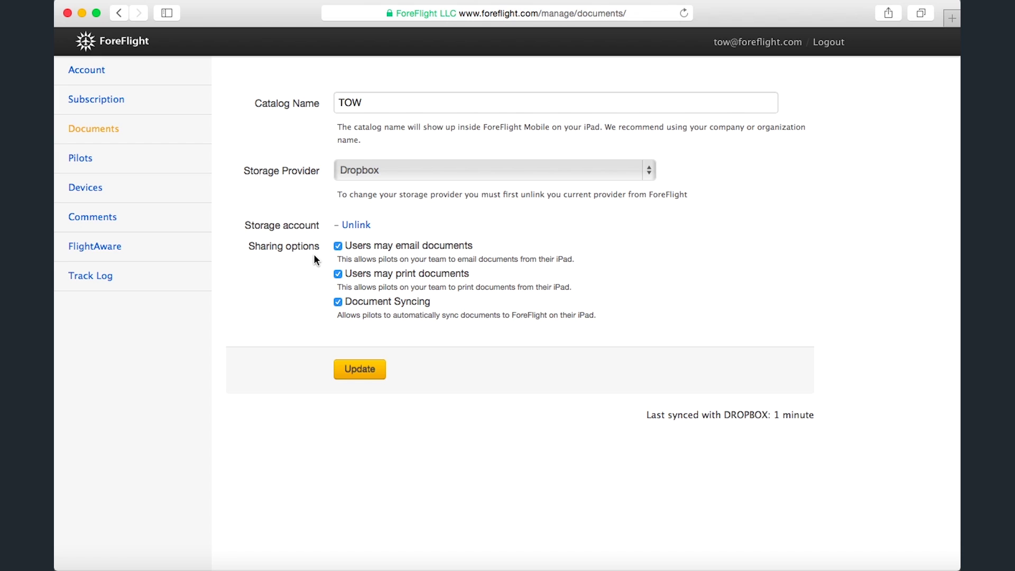
# Save document settings with email, print and automatic sync all enabled, then go to Pilots.
pyautogui.click(338, 247)
pyautogui.click(337, 247)
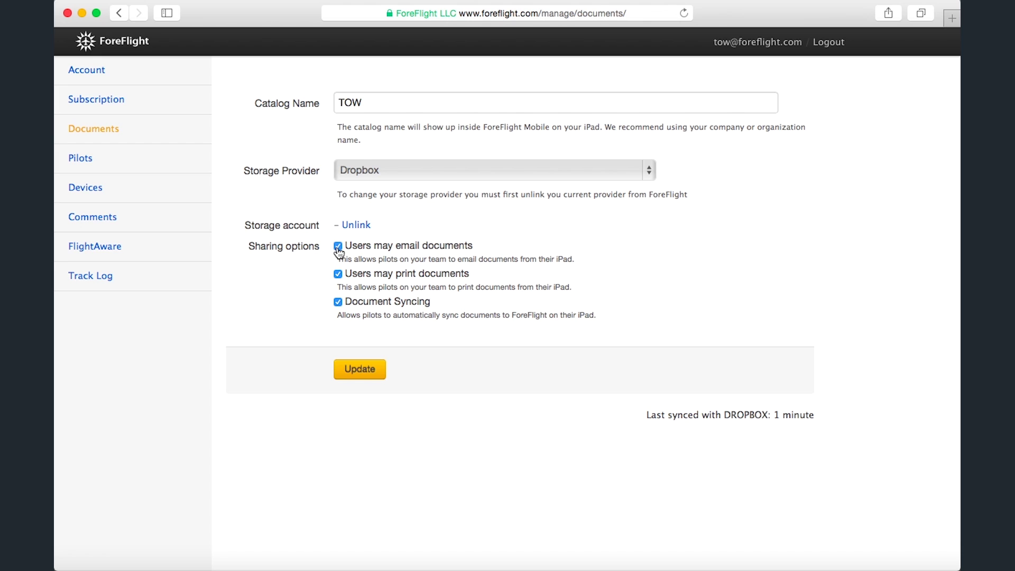
pyautogui.click(338, 275)
pyautogui.click(338, 275)
pyautogui.click(338, 303)
pyautogui.click(338, 305)
pyautogui.click(355, 370)
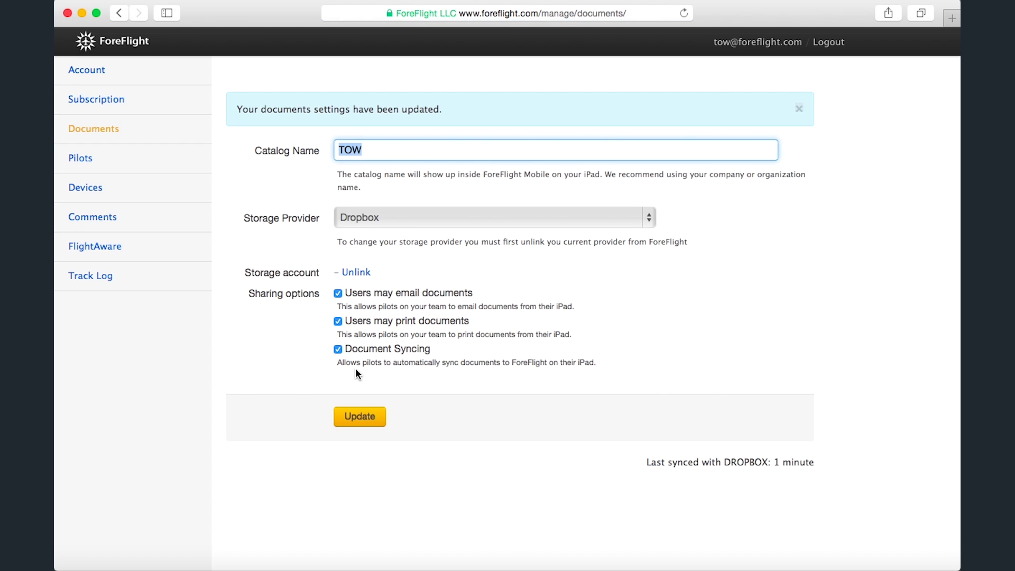
pyautogui.click(182, 162)
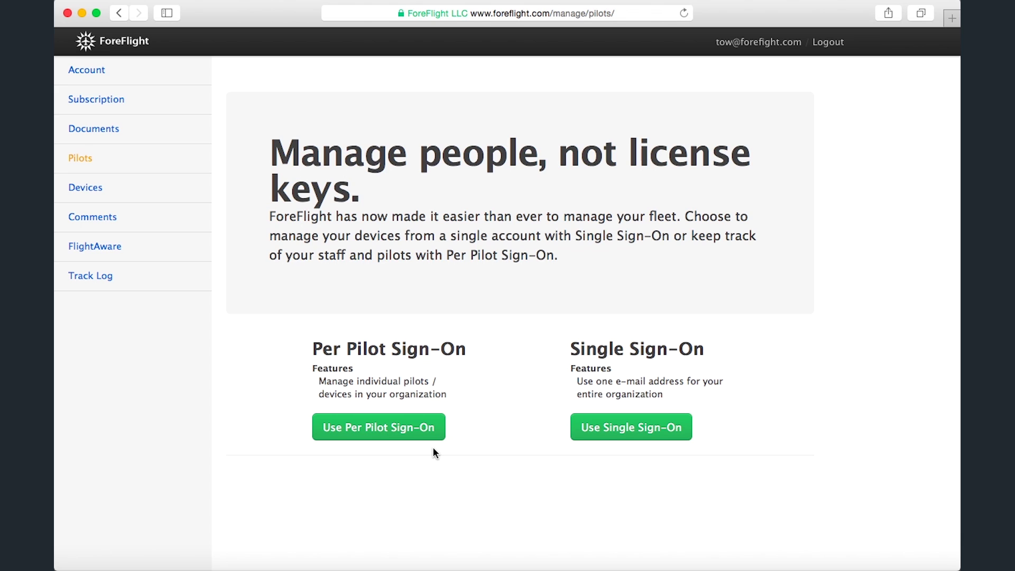
# Switch the account to Per Pilot Sign-On, confirm the change, and select the pilot e-mail field.
pyautogui.click(377, 433)
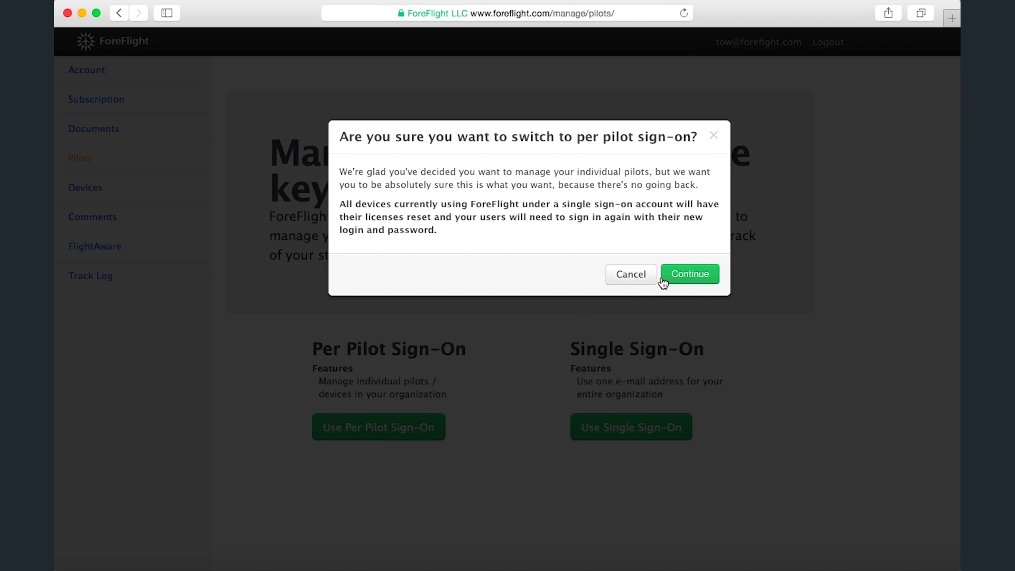
pyautogui.click(680, 277)
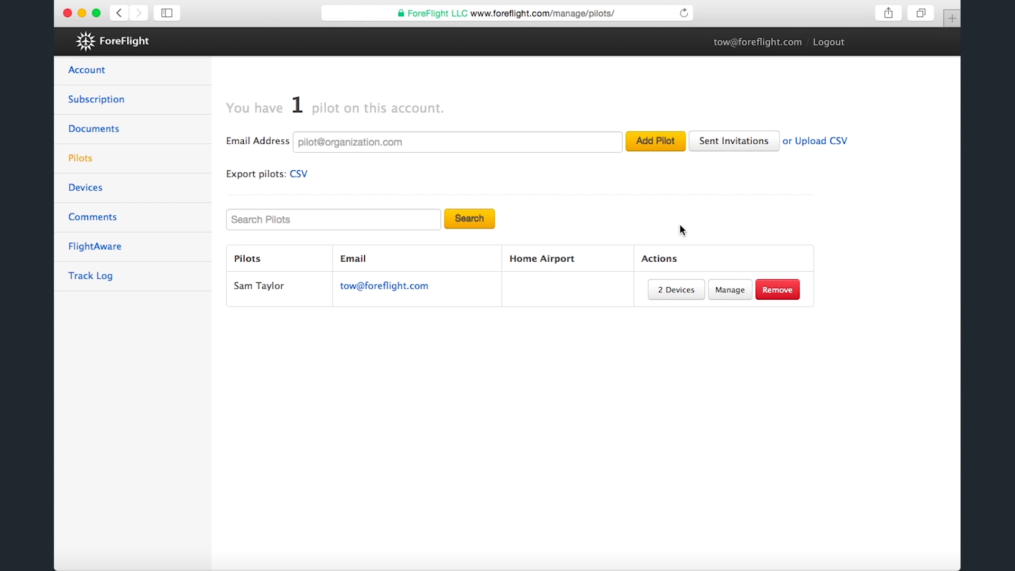
pyautogui.click(360, 143)
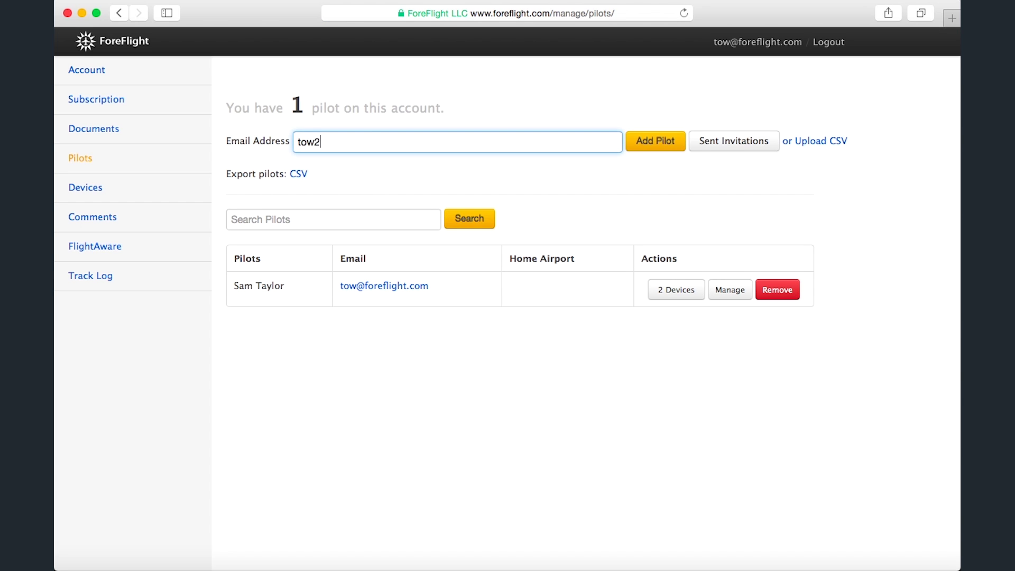
# Invite a new pilot by entering their e-mail address, then review the sent invitations list.
pyautogui.click(652, 150)
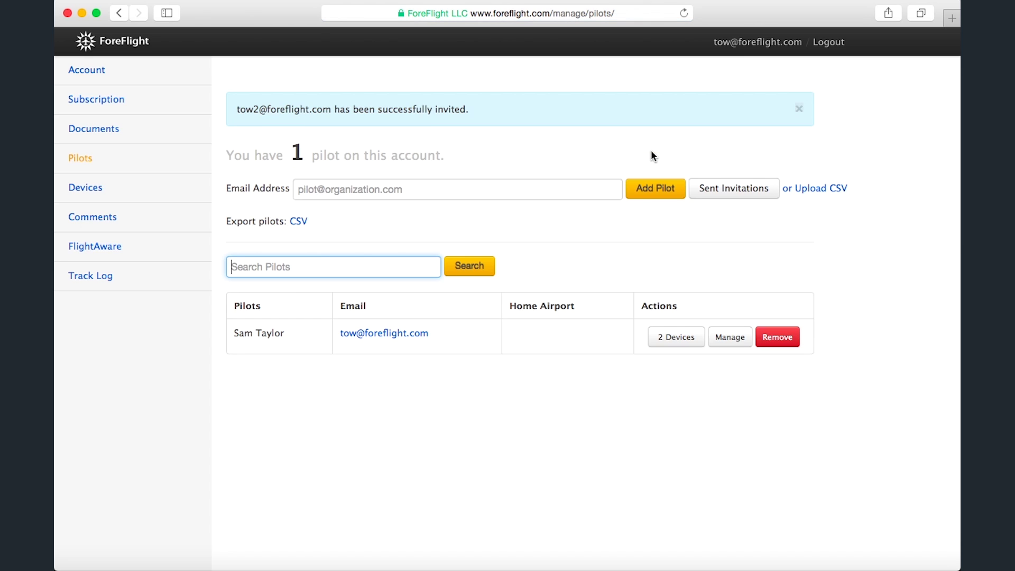
pyautogui.click(735, 196)
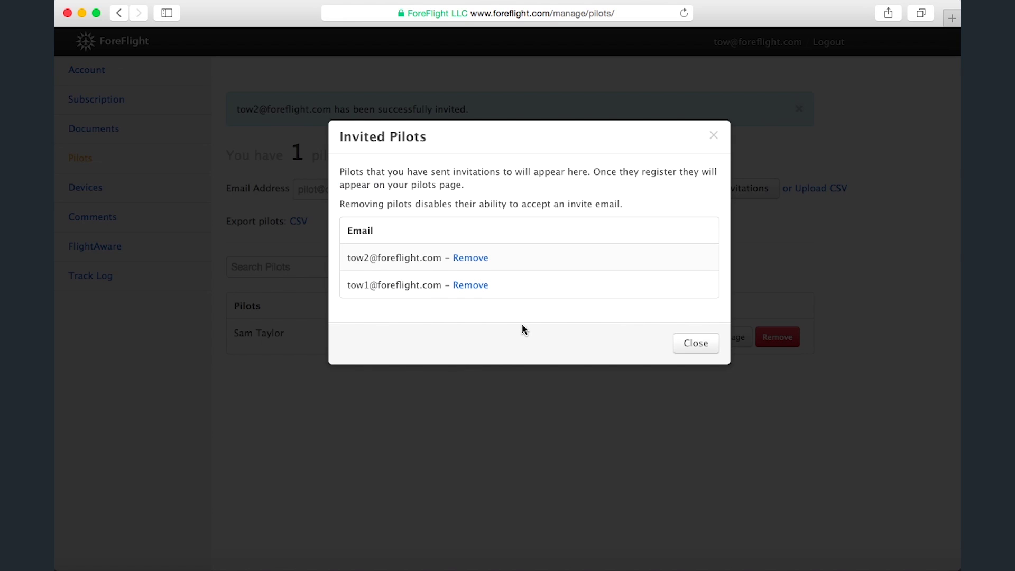
pyautogui.click(701, 348)
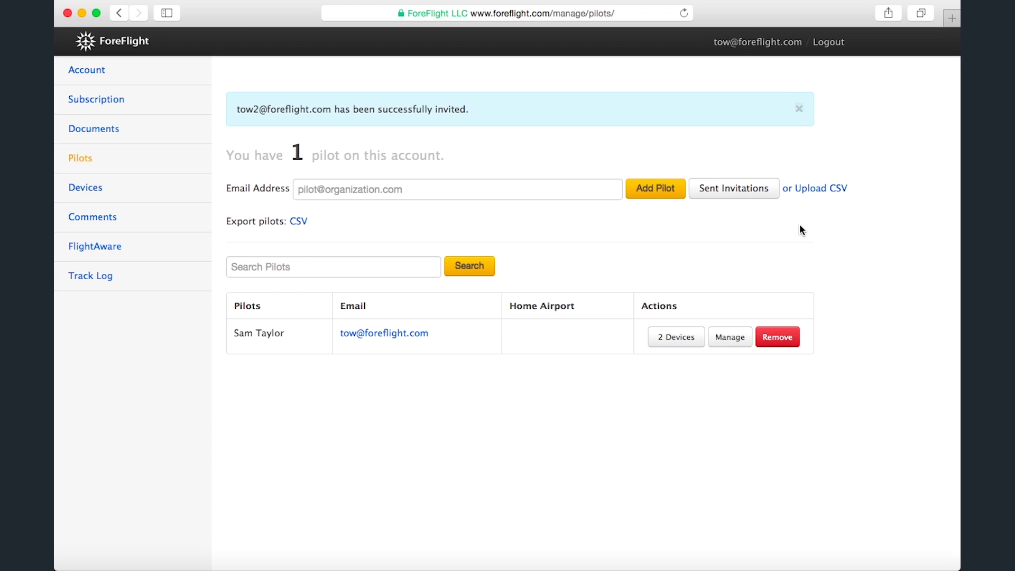
# Inspect the Upload CSV form, leaving signup e-mails off, and cancel without uploading.
pyautogui.click(815, 191)
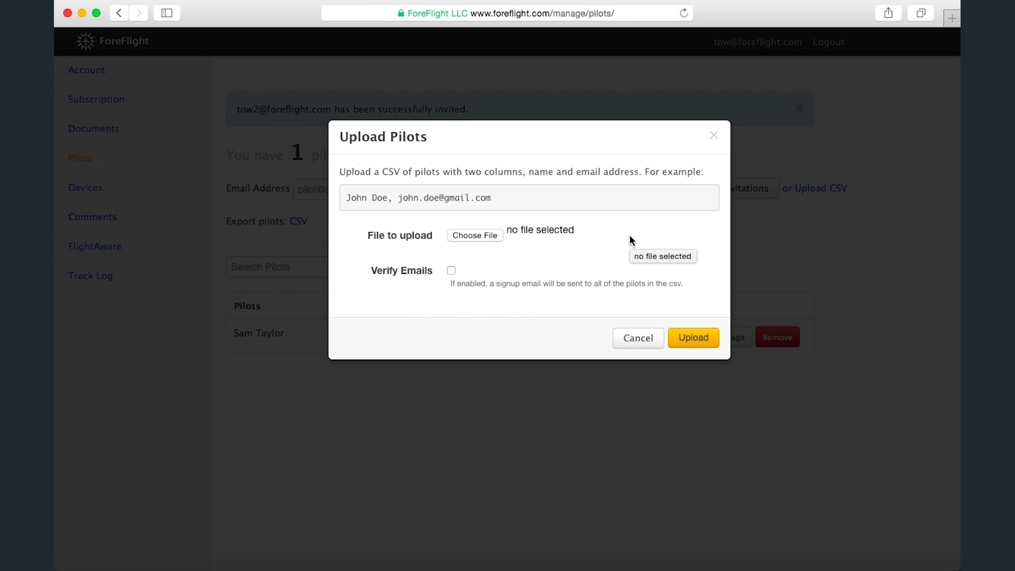
pyautogui.click(452, 271)
pyautogui.click(452, 271)
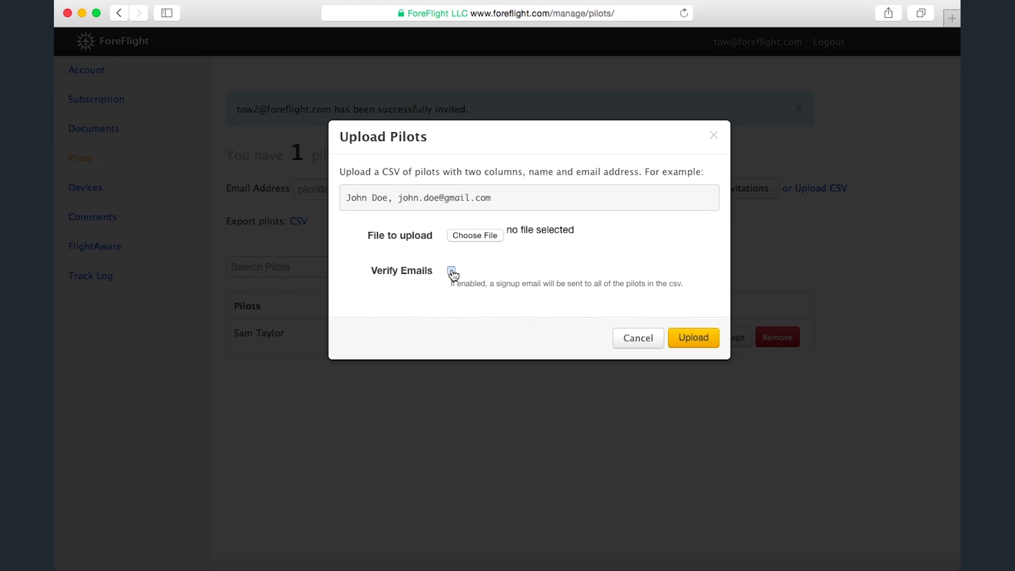
pyautogui.click(638, 339)
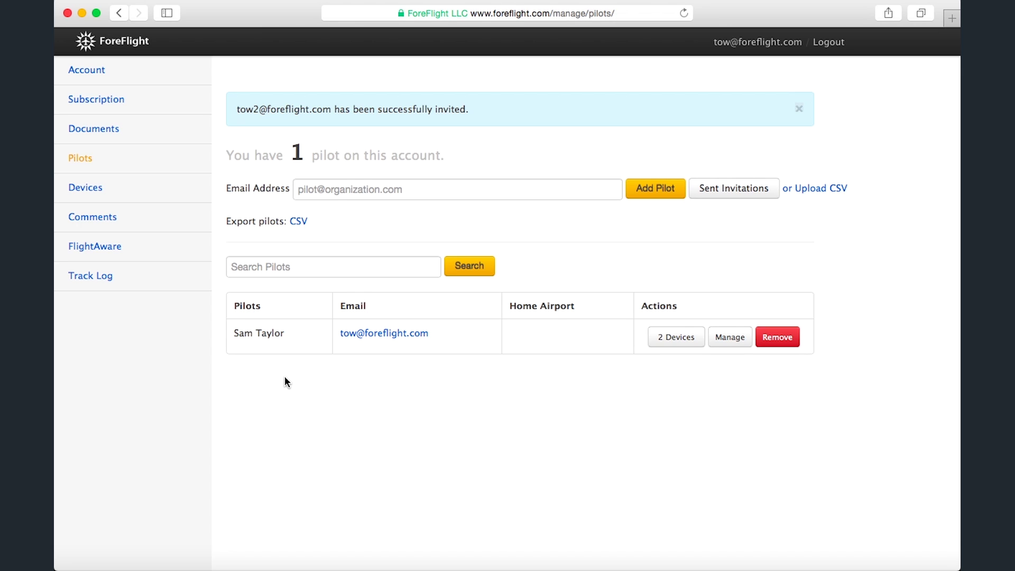
# View the pilot's registered devices, then start and cancel removing the pilot.
pyautogui.click(674, 344)
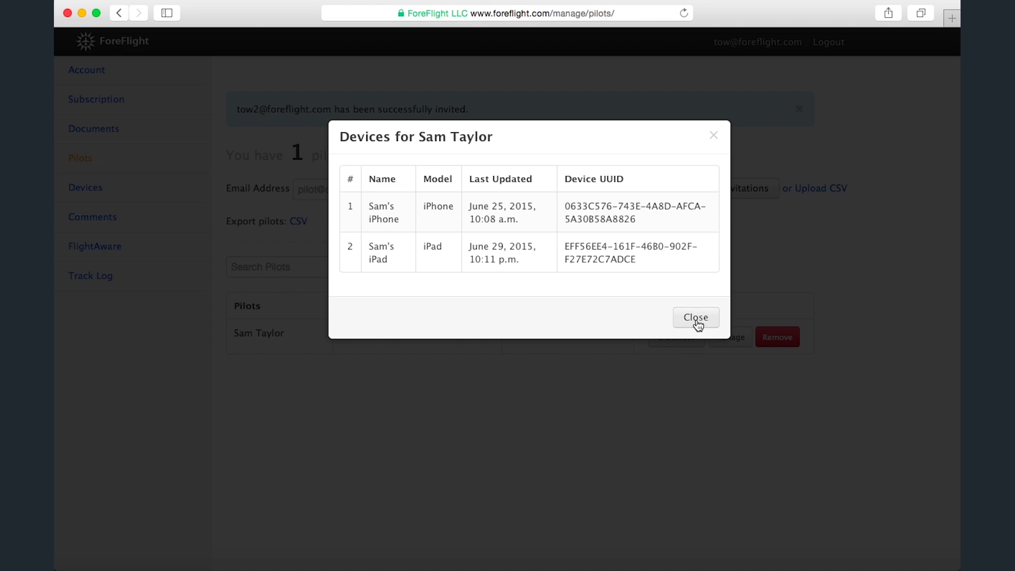
pyautogui.click(695, 318)
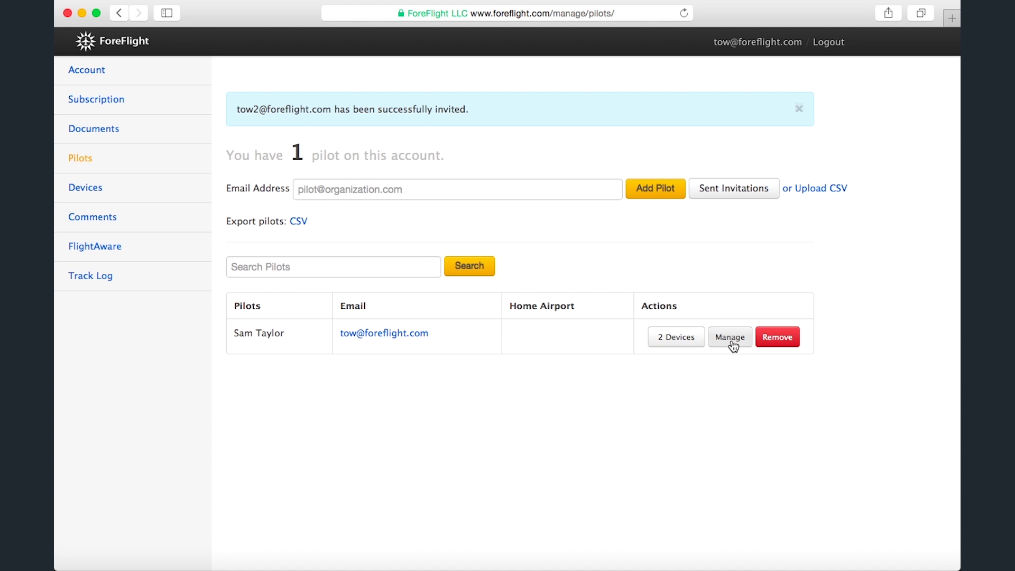
pyautogui.click(781, 342)
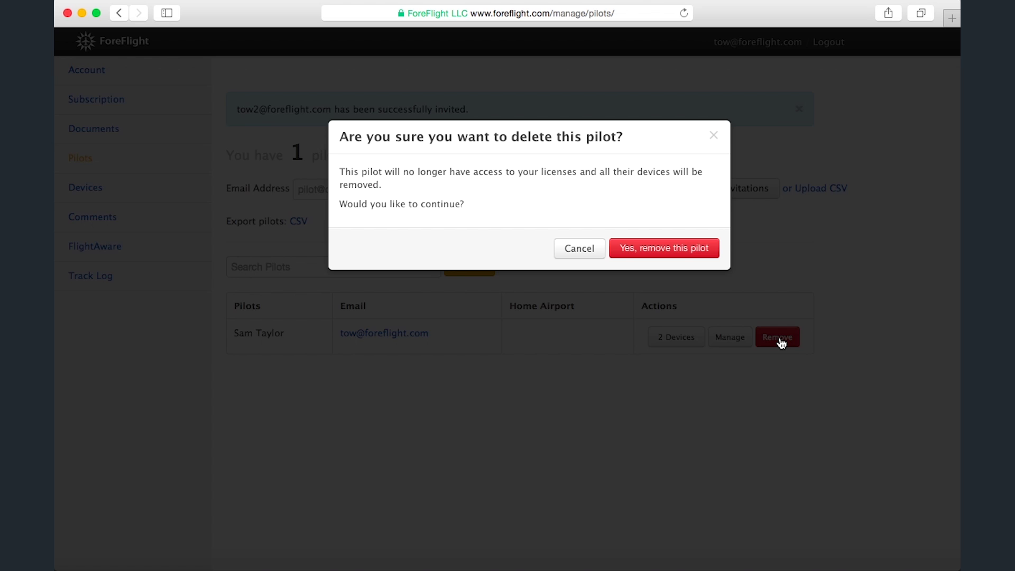
pyautogui.click(575, 251)
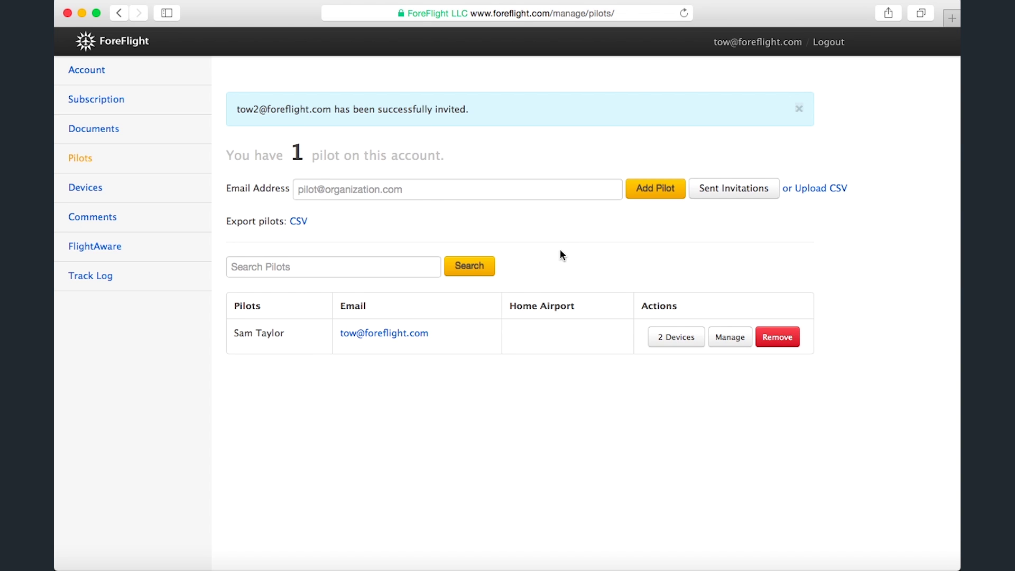
# Search the pilot list by a pilot's name, then clear the search.
pyautogui.click(387, 271)
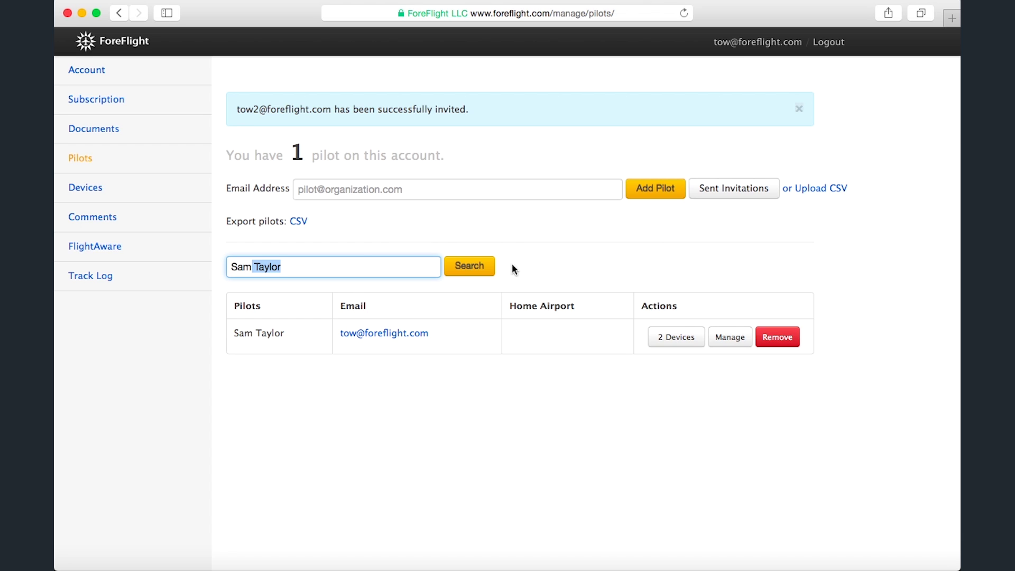
pyautogui.click(469, 266)
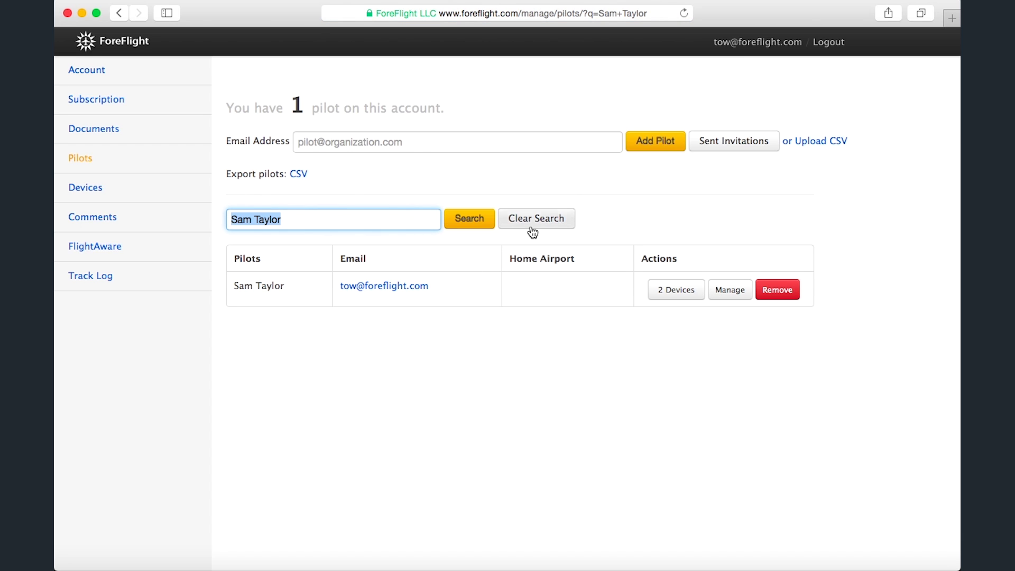
pyautogui.click(532, 229)
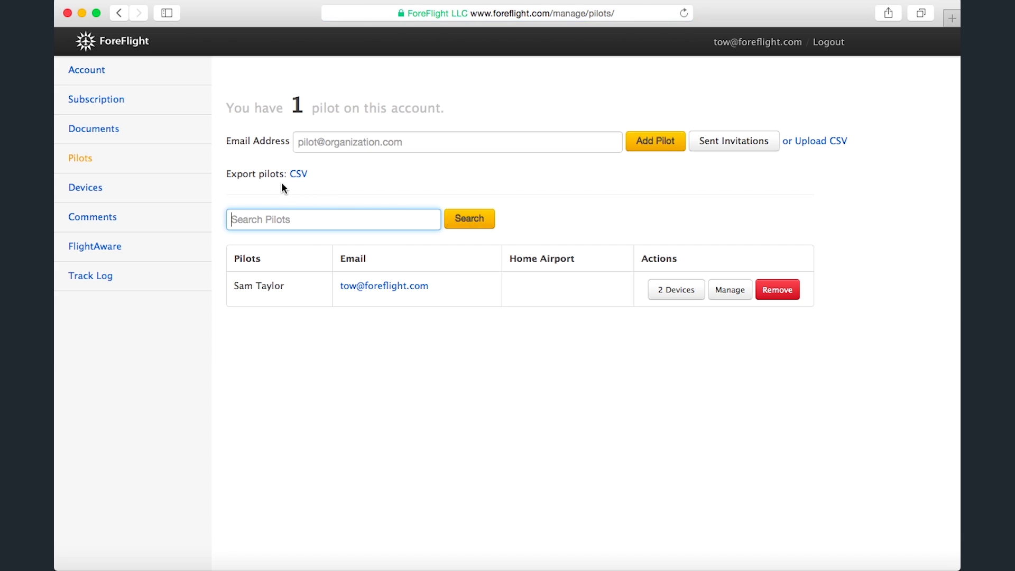
# From the Devices page, add Compliance to the account and confirm activation.
pyautogui.click(185, 192)
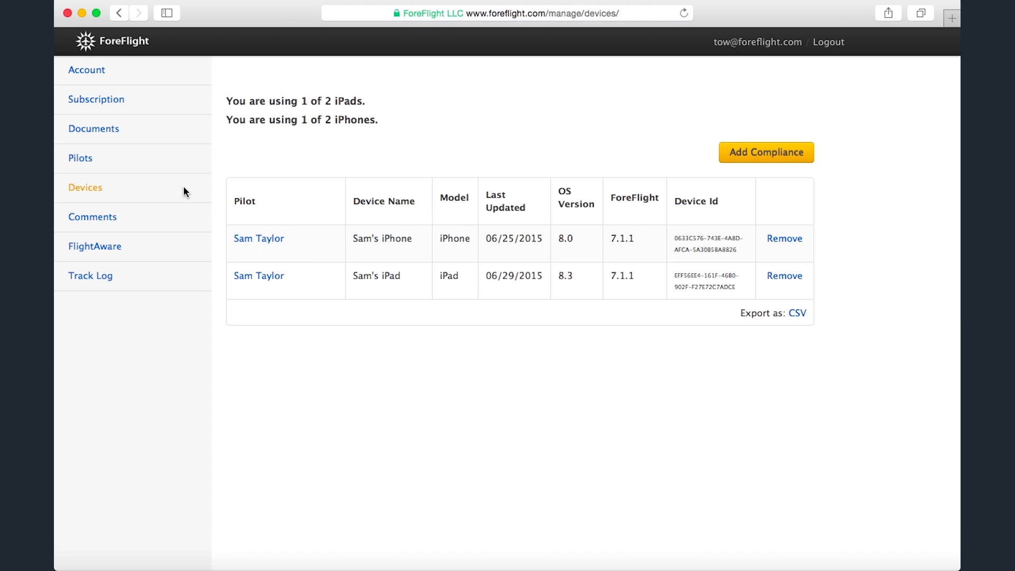
pyautogui.click(759, 152)
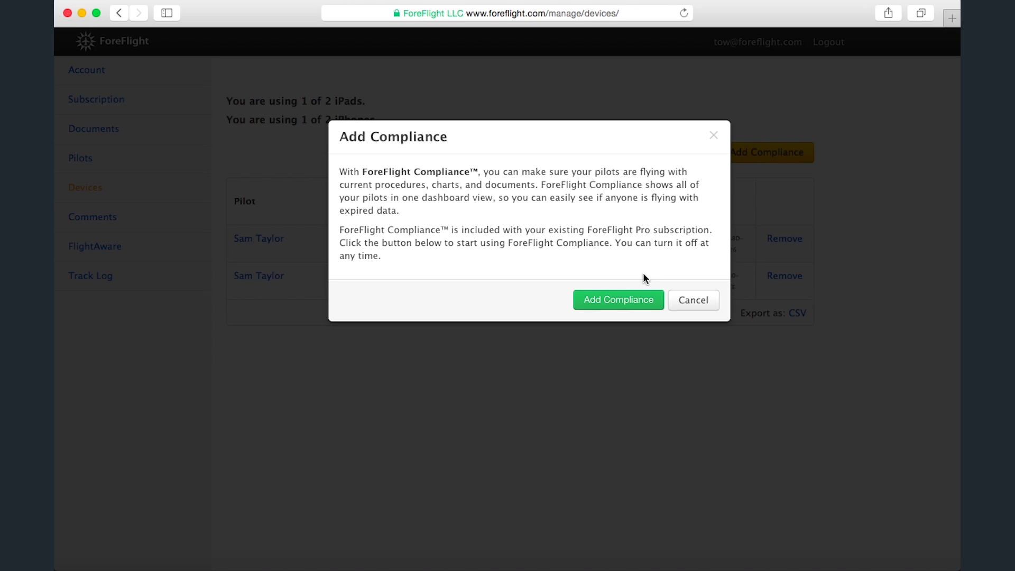
pyautogui.click(615, 306)
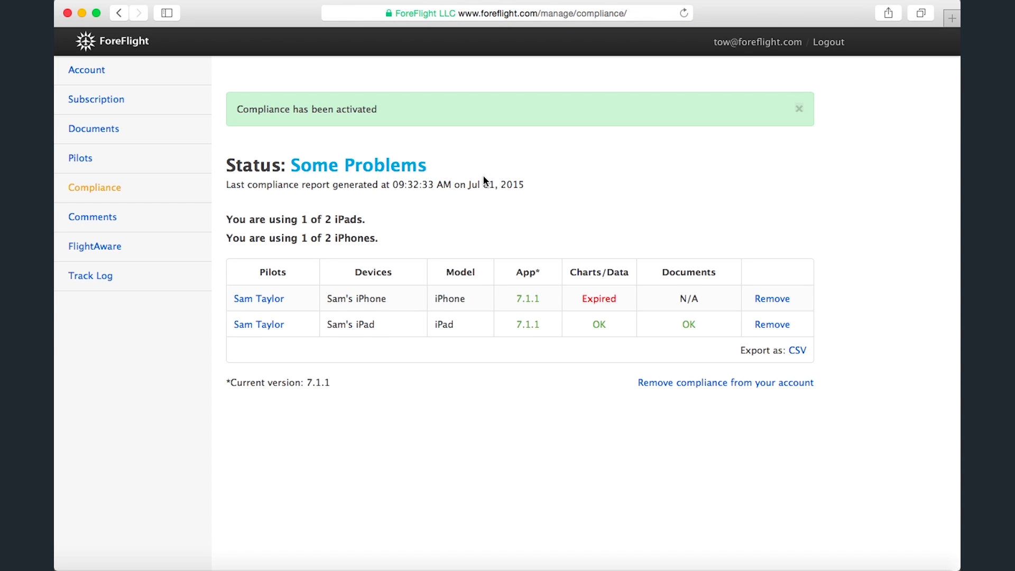
pyautogui.click(601, 301)
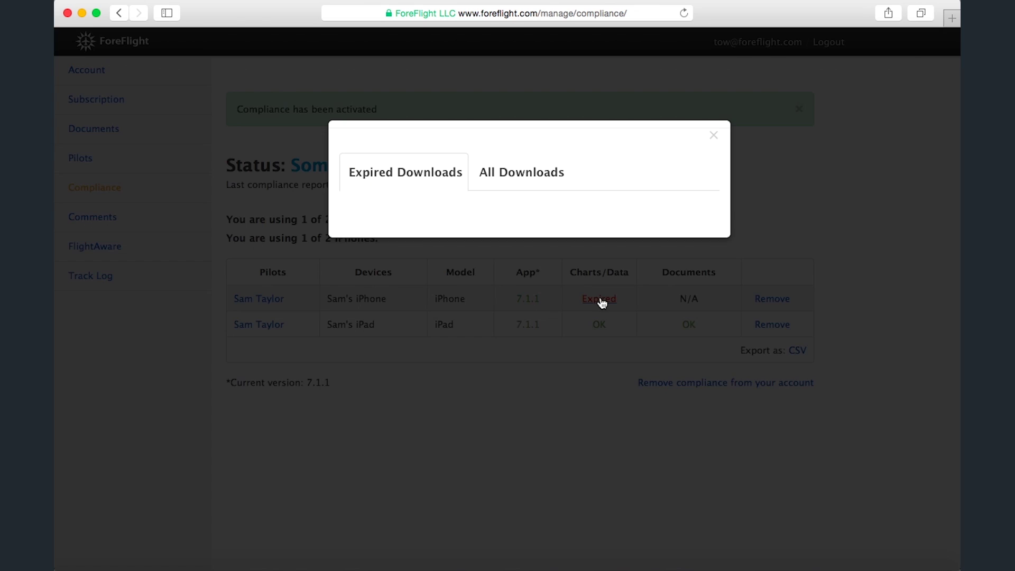
pyautogui.scroll(-5, 560, 333)
pyautogui.scroll(5, 558, 332)
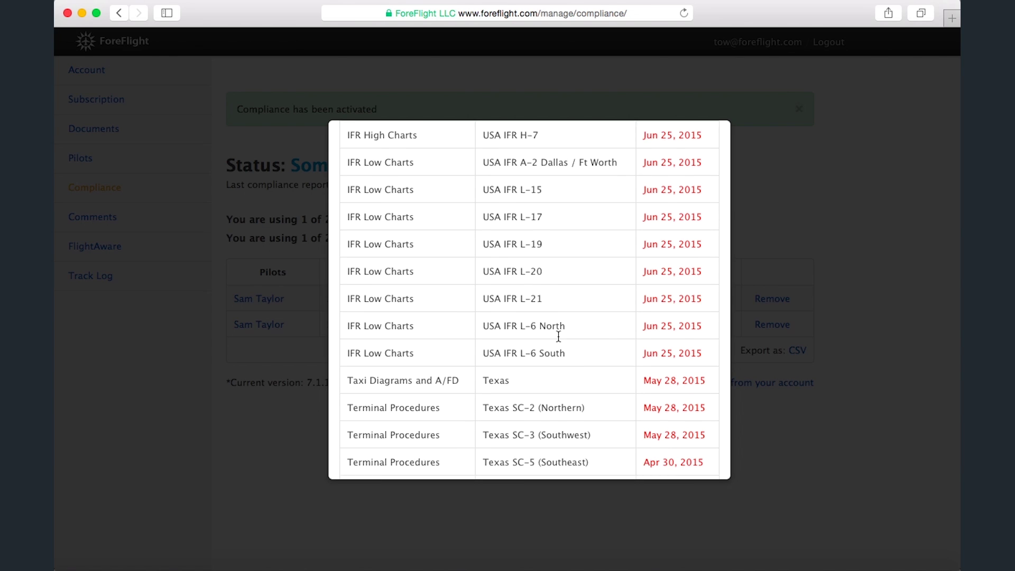
pyautogui.click(508, 182)
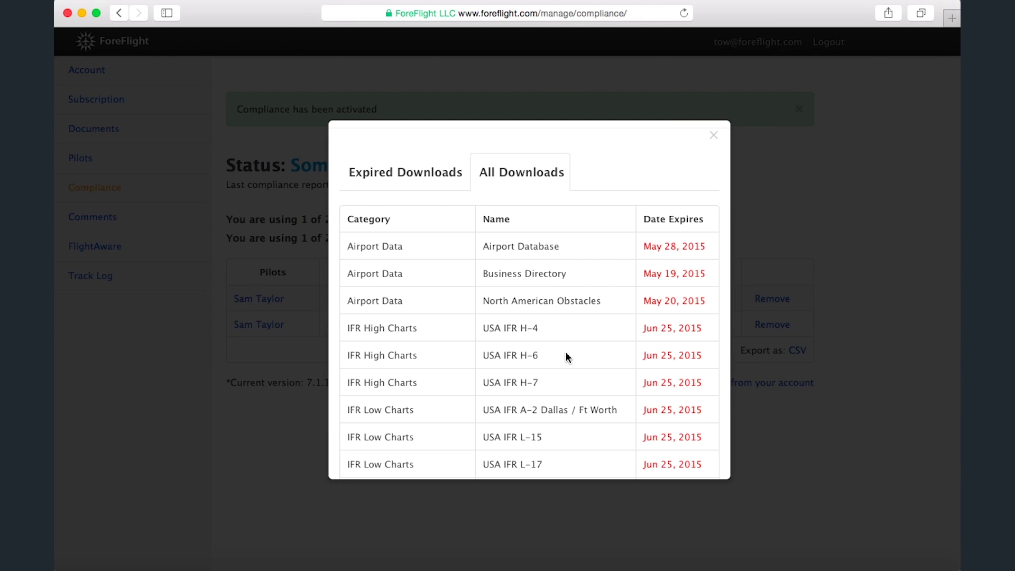
pyautogui.scroll(-10, 565, 350)
pyautogui.scroll(10, 565, 356)
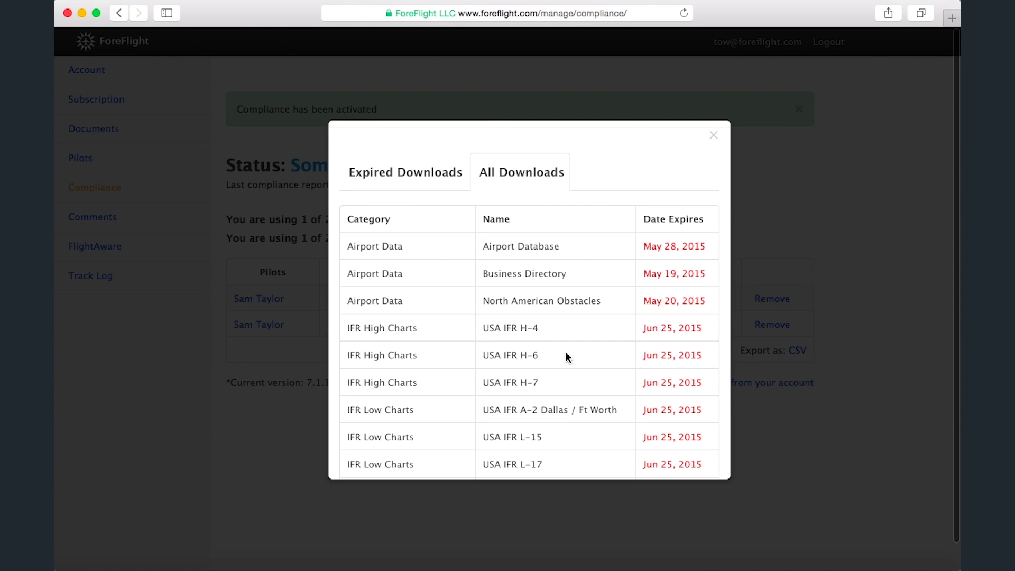
pyautogui.click(714, 137)
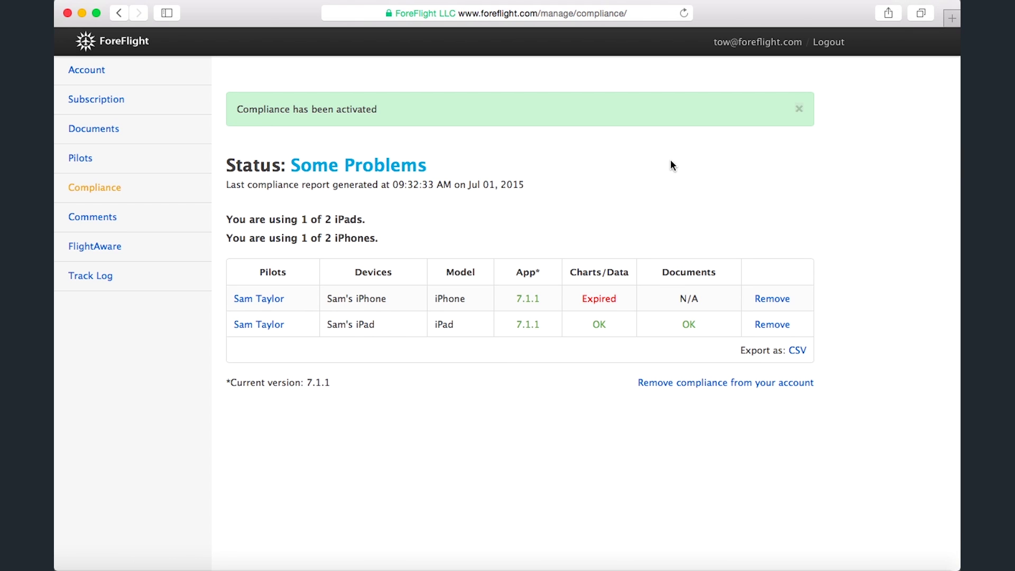
pyautogui.click(599, 329)
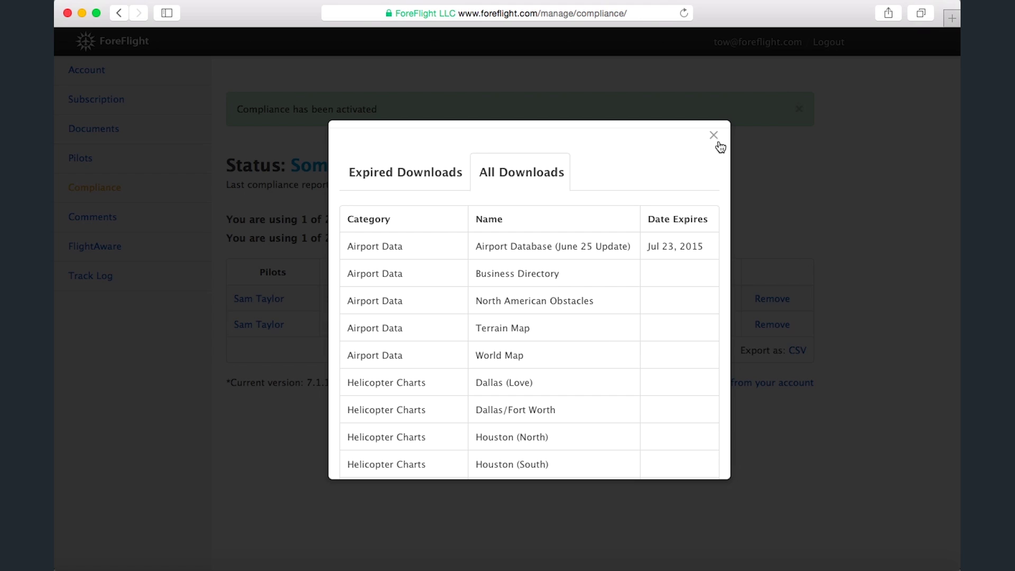
pyautogui.click(714, 138)
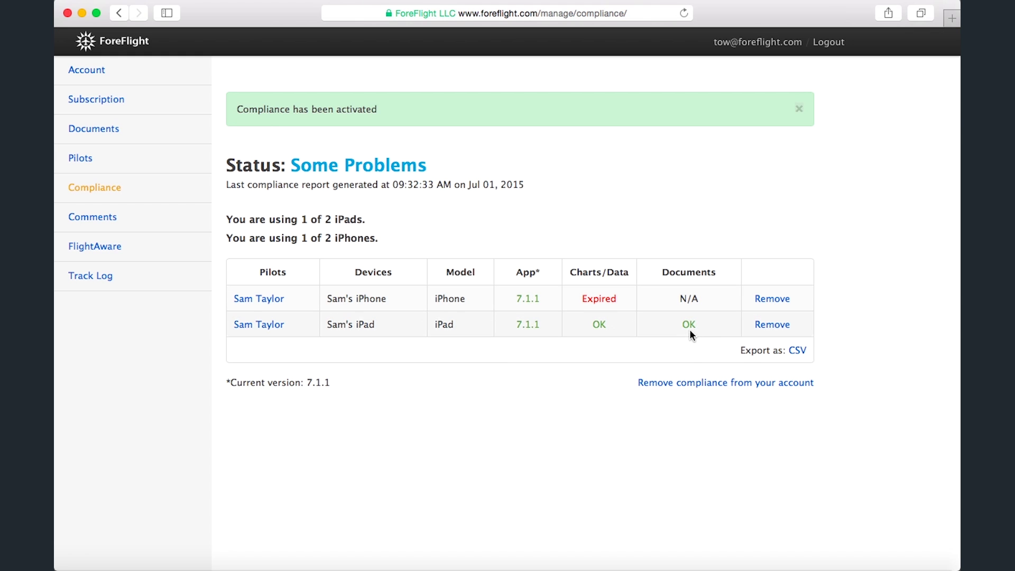
pyautogui.click(689, 330)
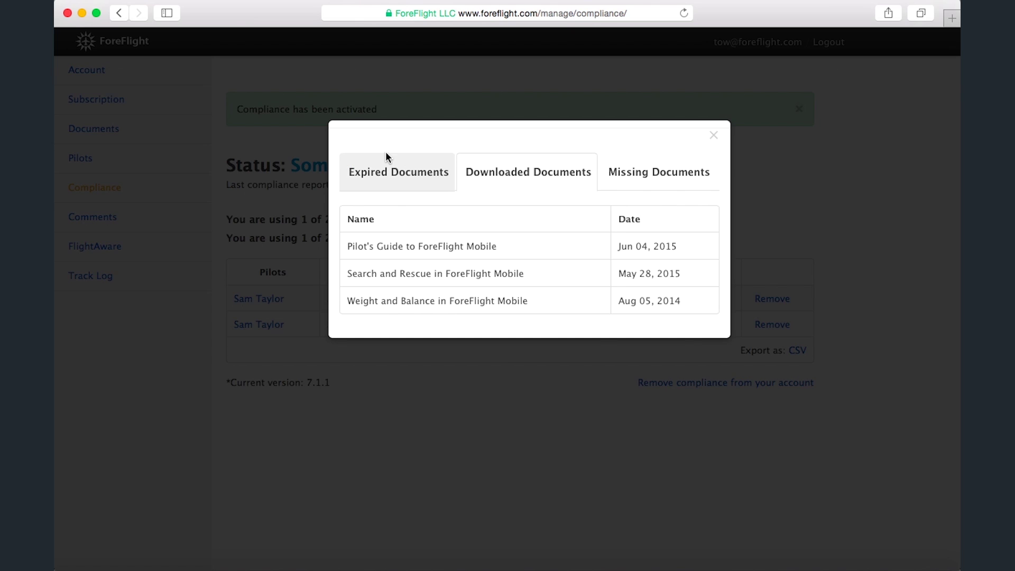
pyautogui.click(395, 173)
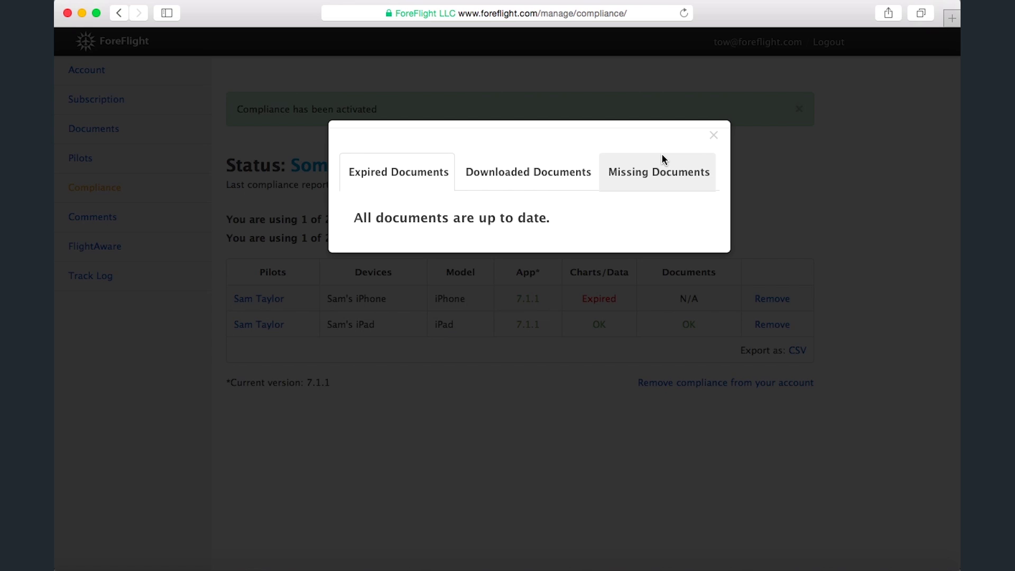
pyautogui.click(713, 136)
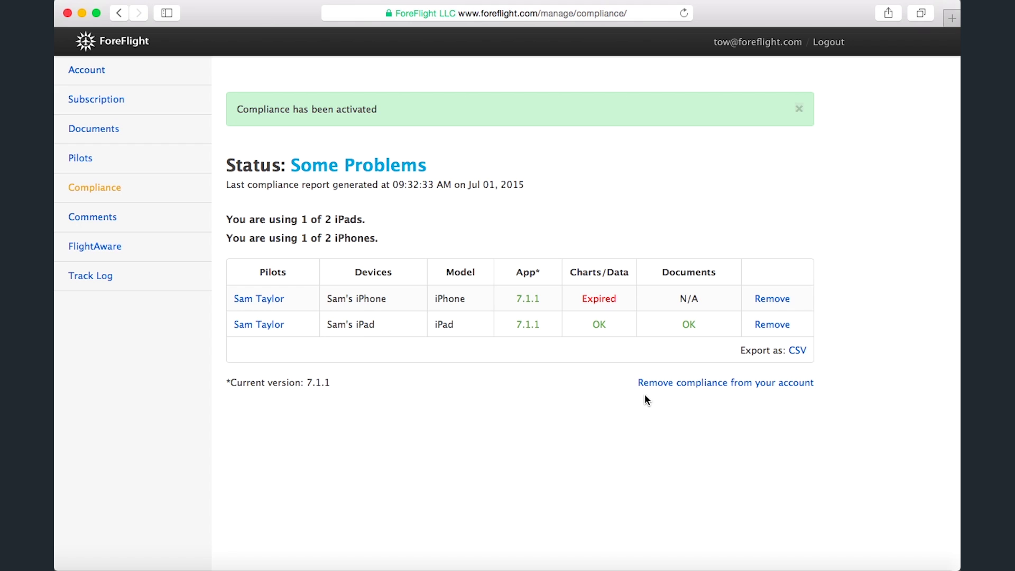
pyautogui.click(797, 383)
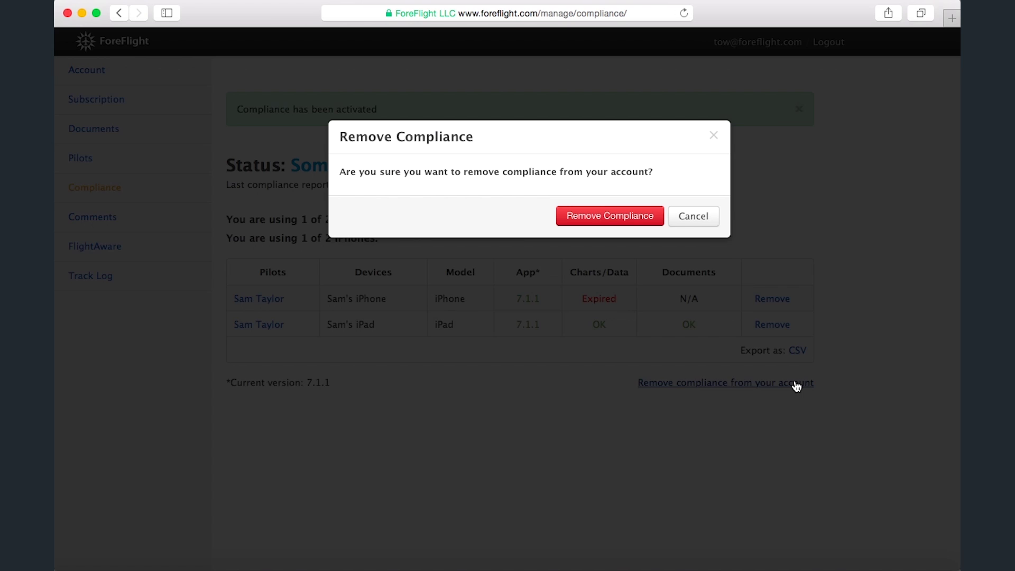
pyautogui.click(694, 216)
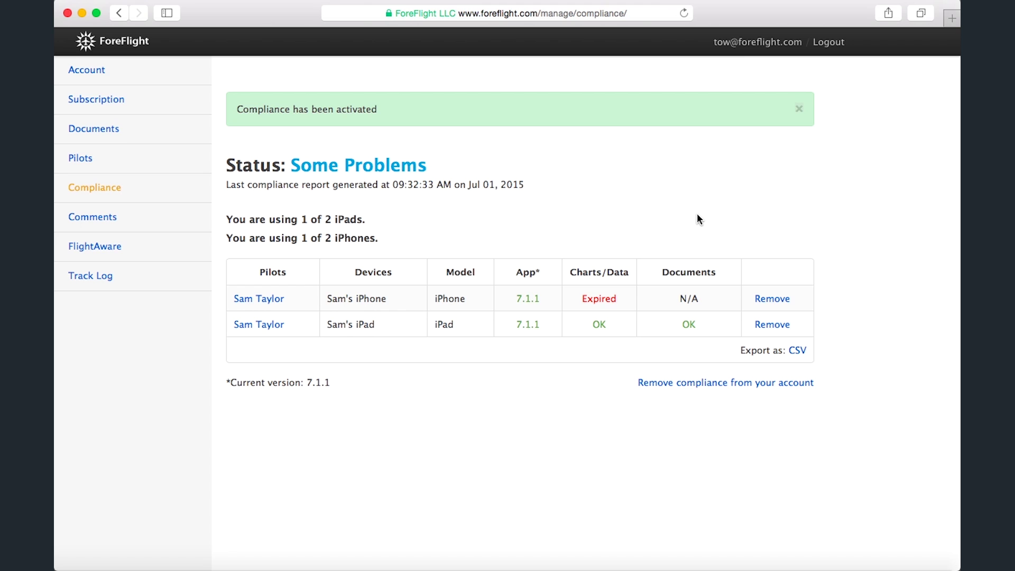